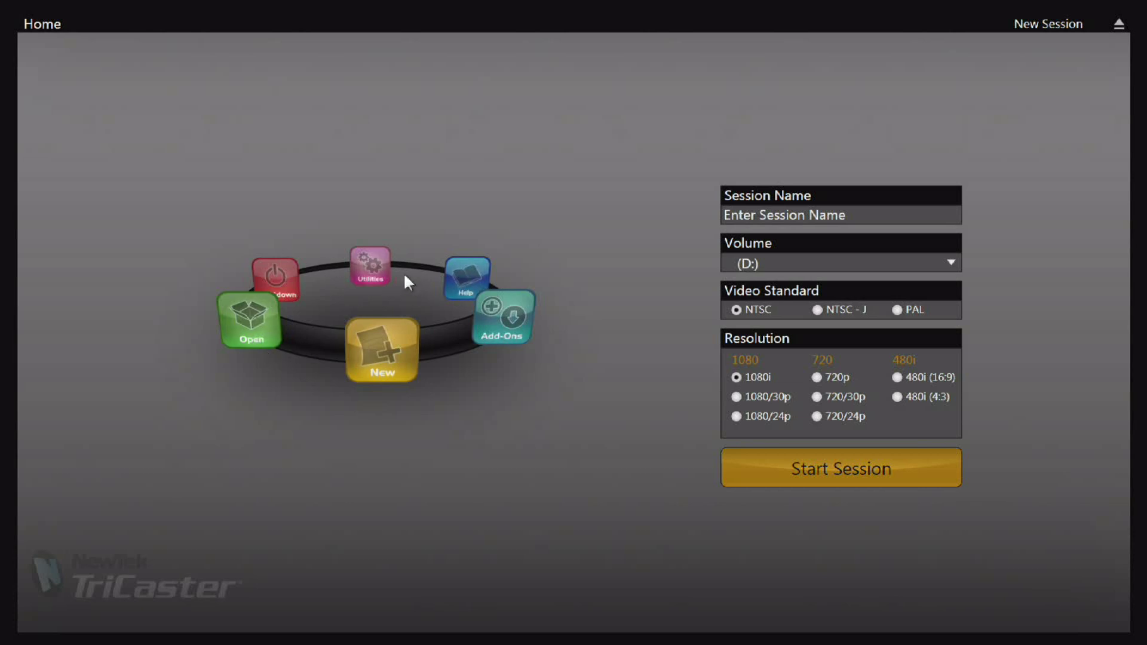
- Show the System Utilities options from the Home icon ring
{"action": "left_click", "coordinate": [377, 269]}
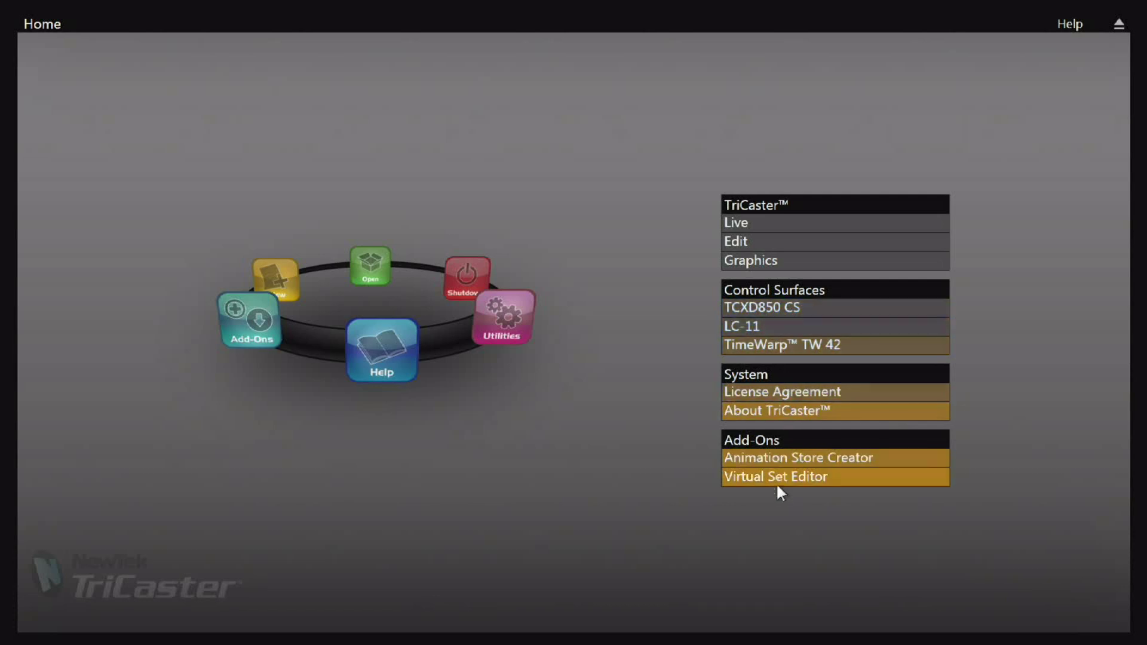
- Preview and close the TriCaster Live, SpeedEDIT and LiveText user guide PDFs in turn
{"action": "left_click", "coordinate": [774, 222]}
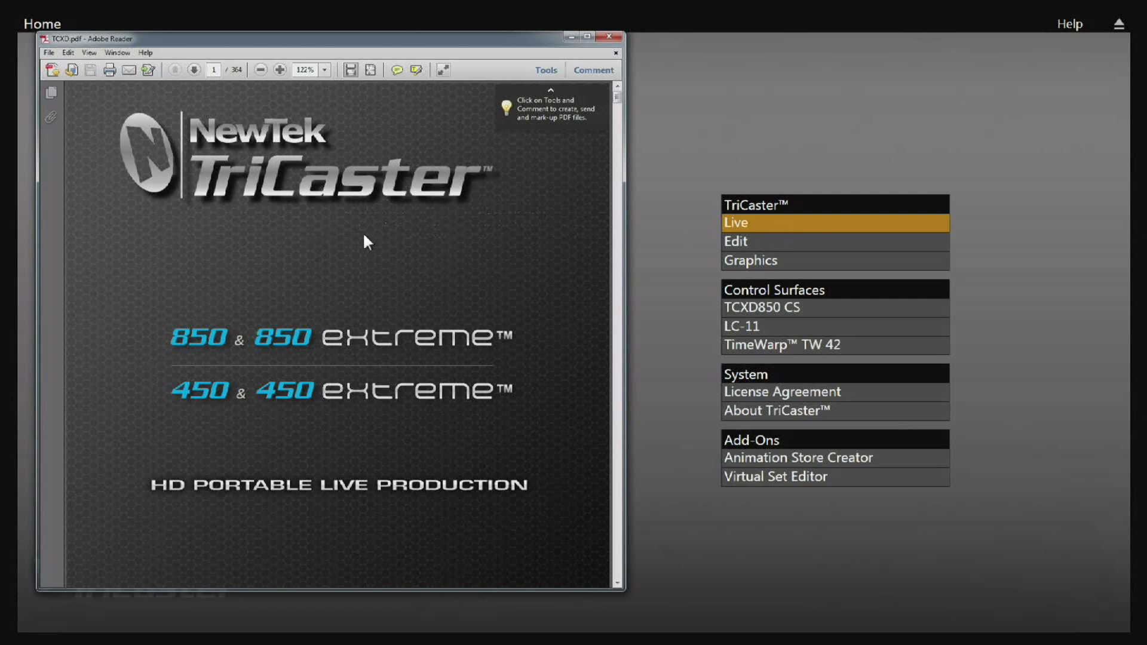
{"action": "left_click", "coordinate": [609, 37]}
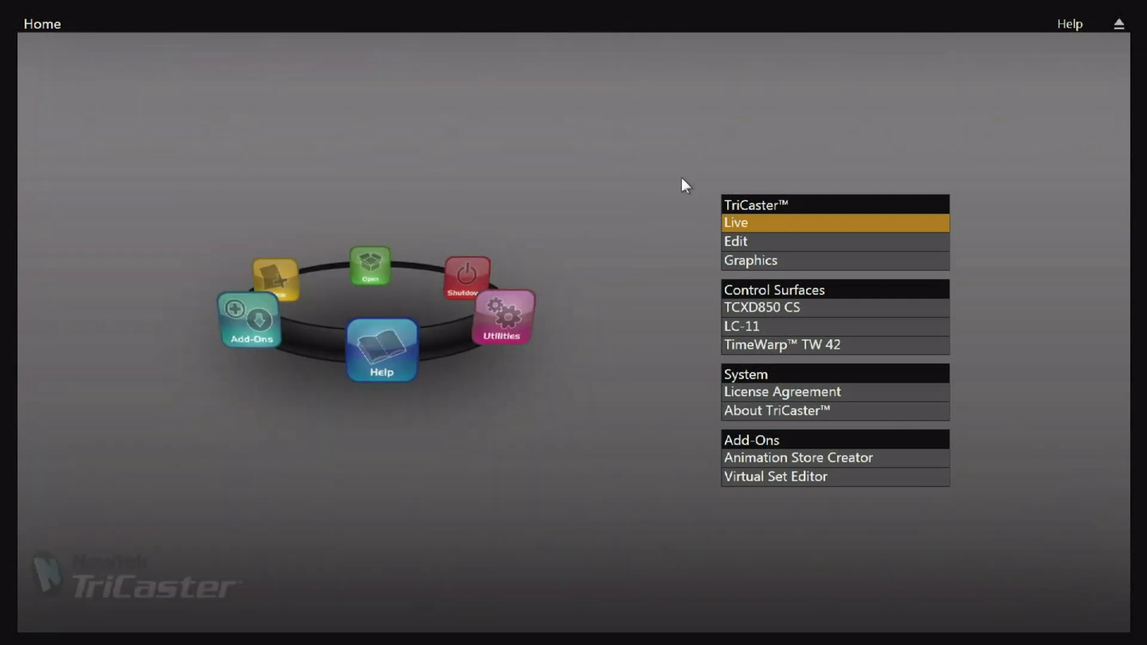
{"action": "left_click", "coordinate": [744, 242]}
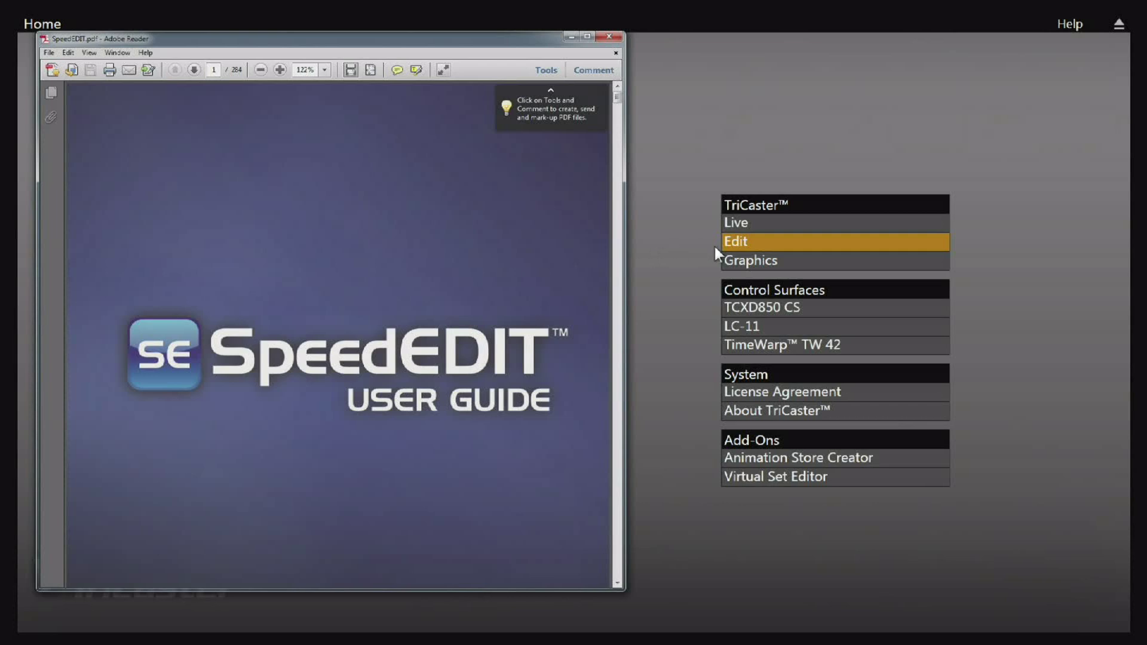
{"action": "left_click", "coordinate": [609, 37]}
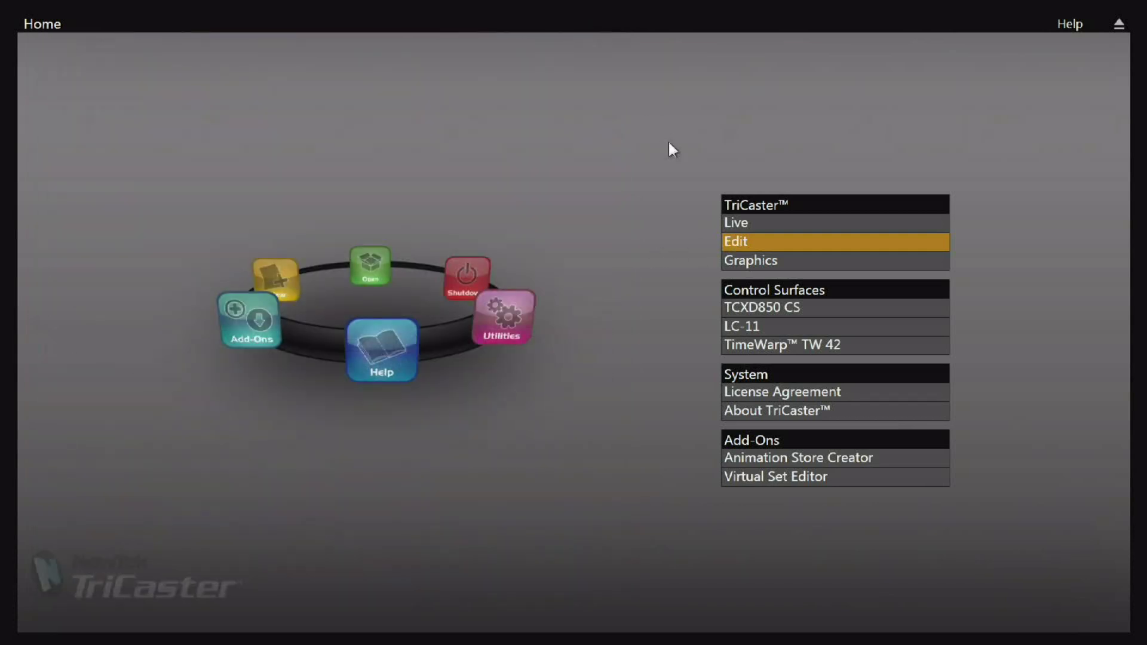
{"action": "left_click", "coordinate": [747, 262]}
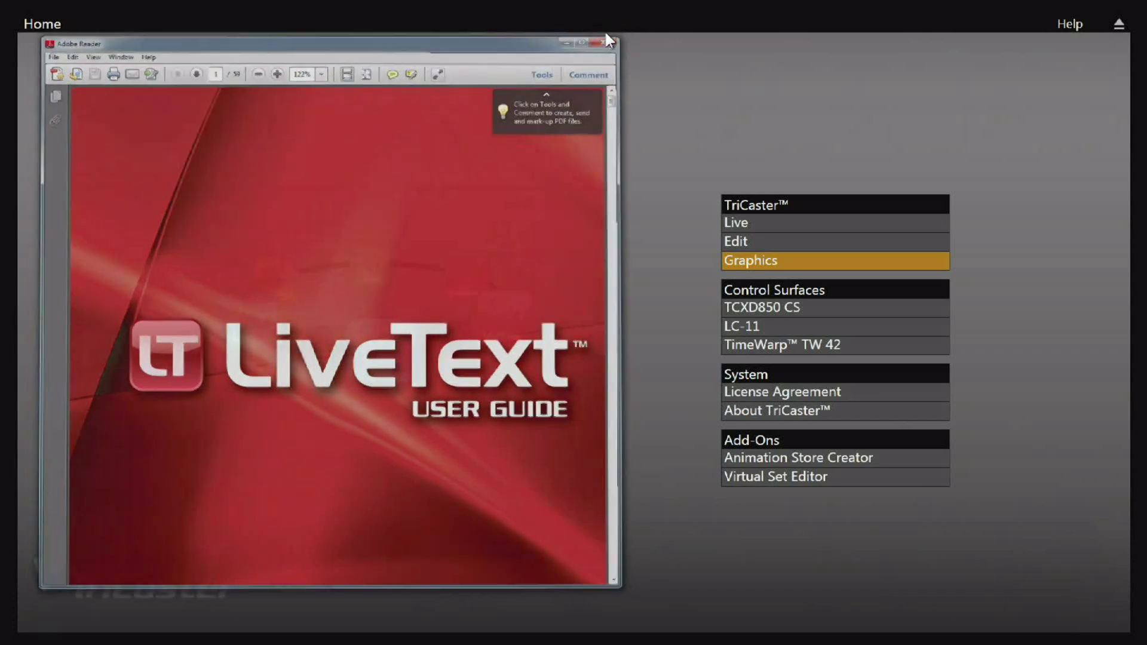
{"action": "left_click", "coordinate": [608, 37]}
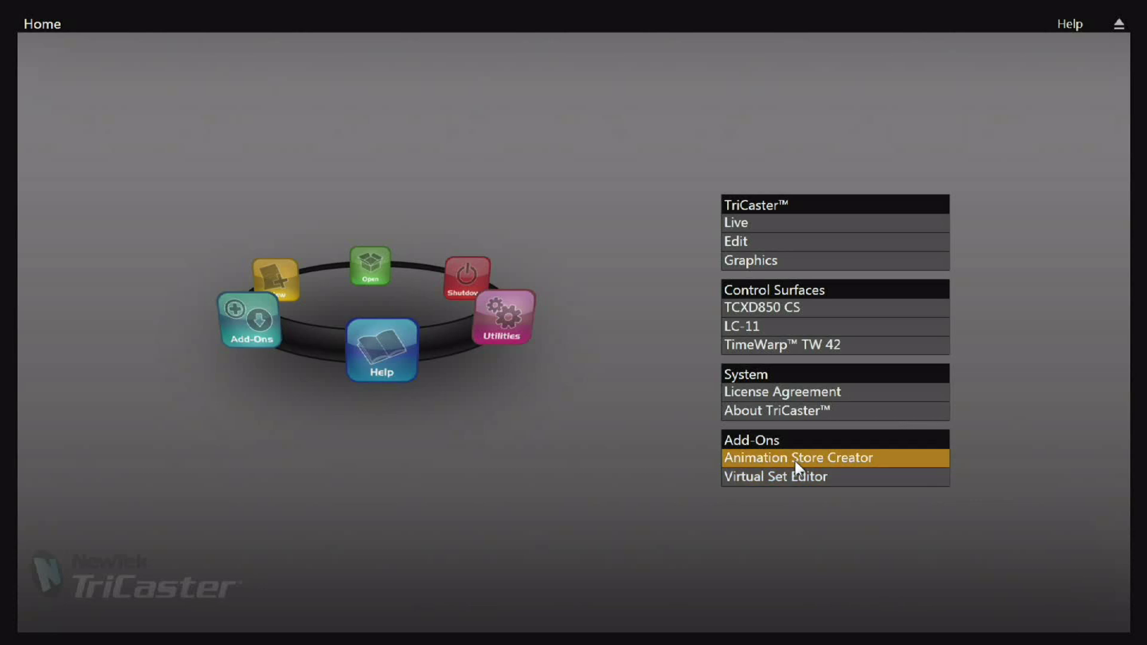
{"action": "left_click", "coordinate": [238, 327]}
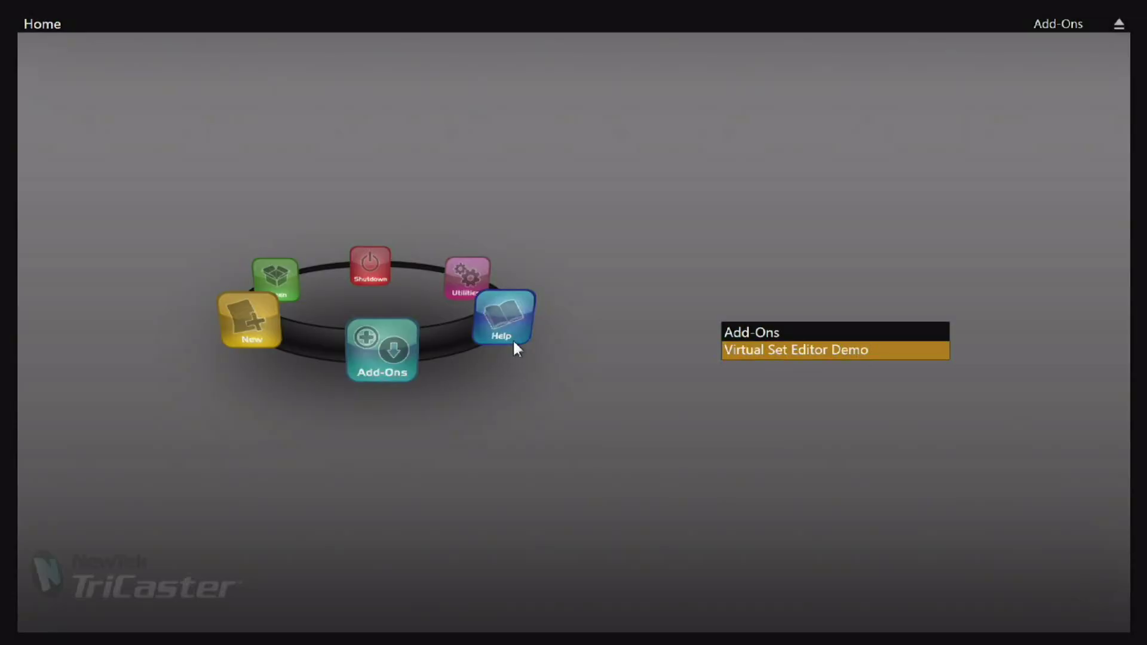
{"action": "left_click", "coordinate": [511, 338]}
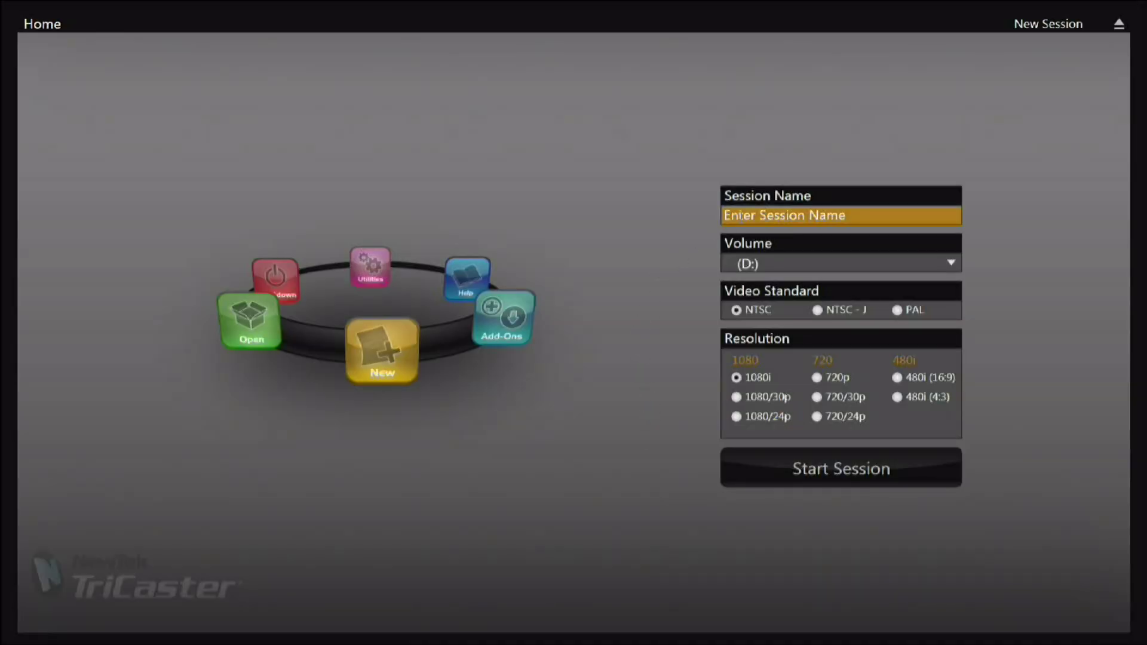
- Select the session name field in the New Session panel to enter a name
{"action": "left_click", "coordinate": [741, 216]}
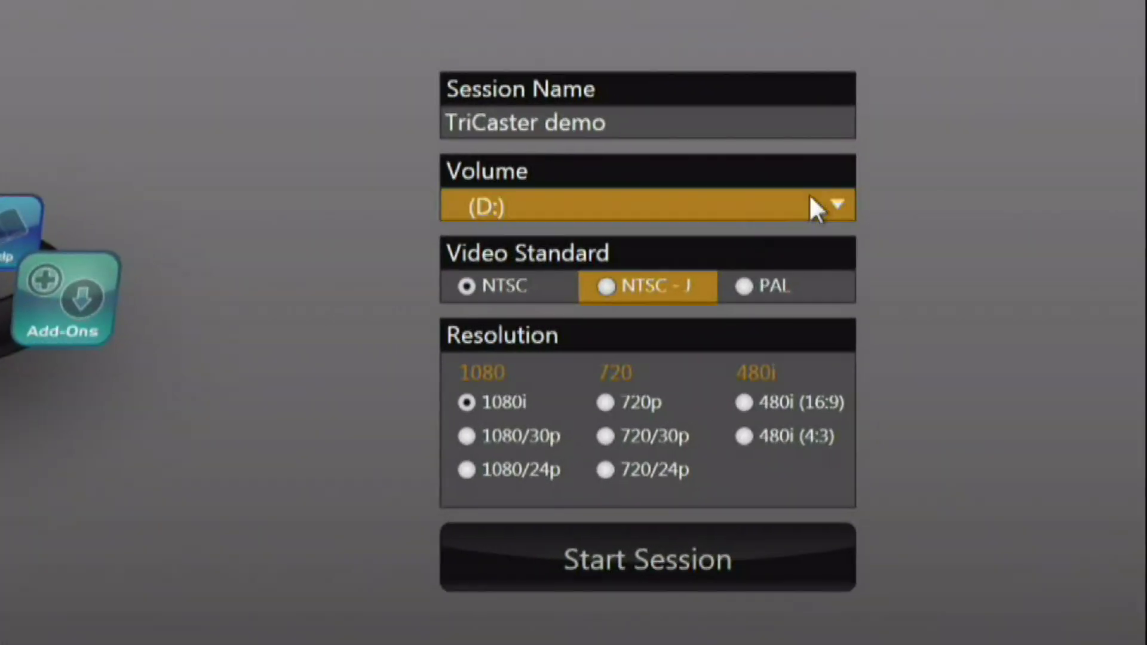
- Store the session on volume D:, keep NTSC 1080i, and start the session
{"action": "left_click", "coordinate": [835, 209]}
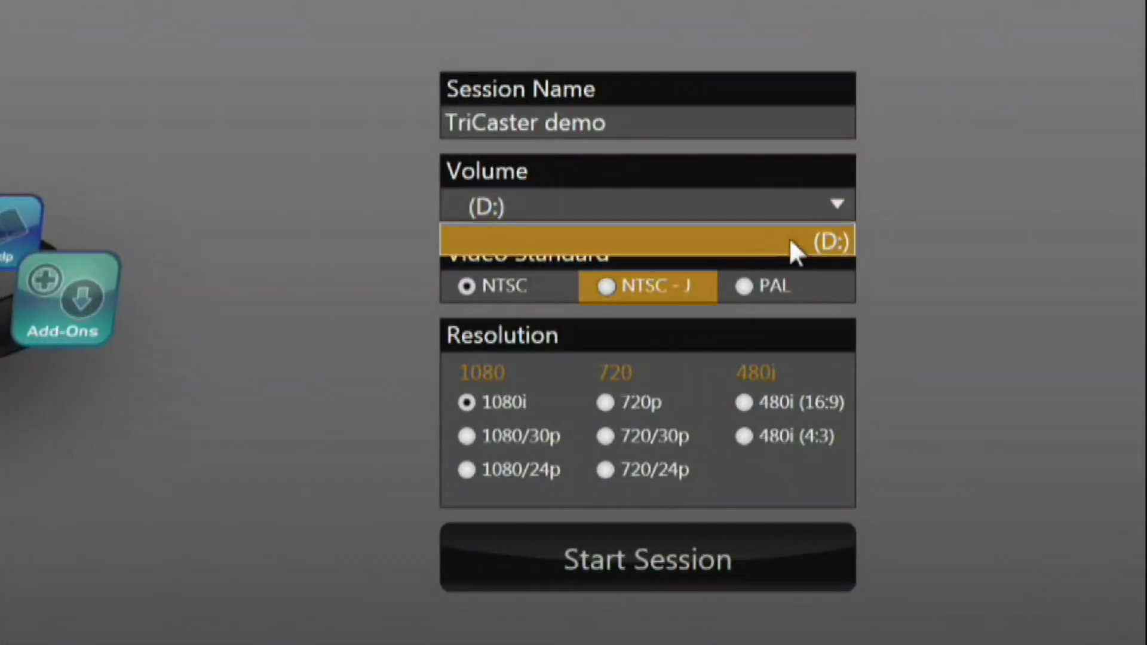
{"action": "left_click", "coordinate": [813, 208]}
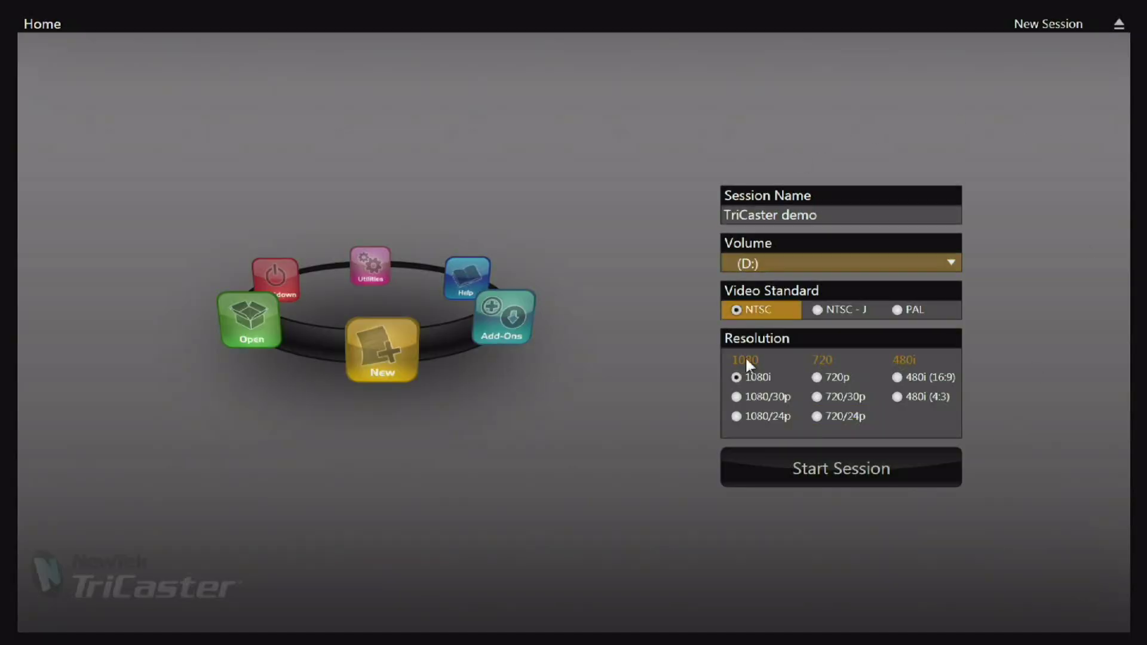
{"action": "left_click", "coordinate": [780, 467]}
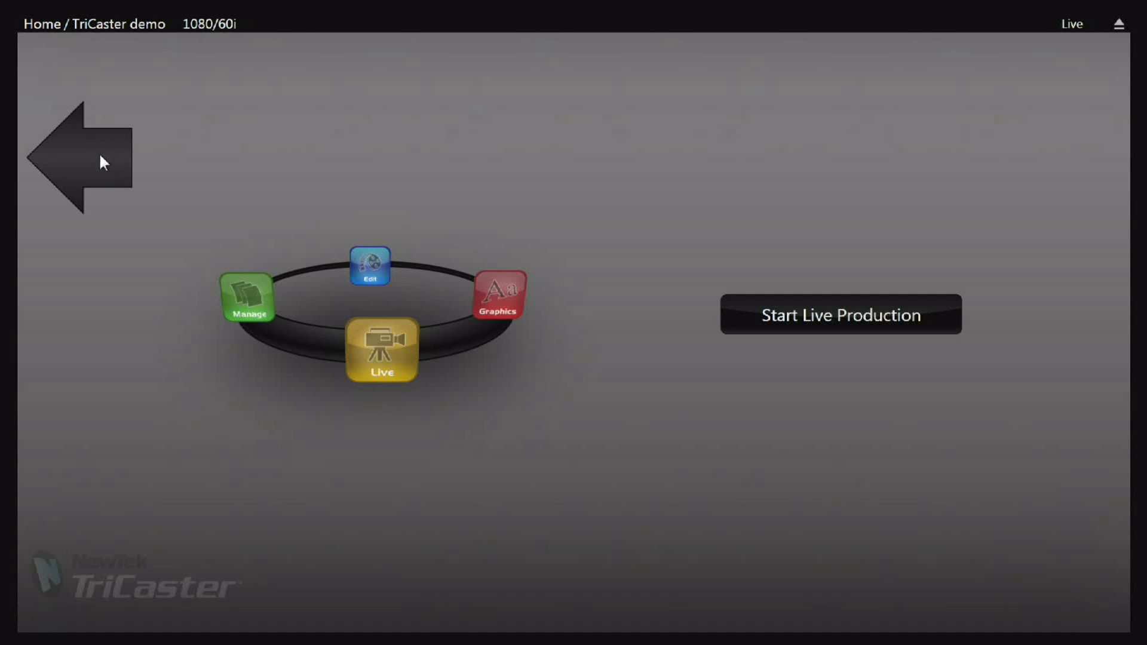
- Go back Home to the Open Session list of saved sessions on drive D:
{"action": "left_click", "coordinate": [100, 157]}
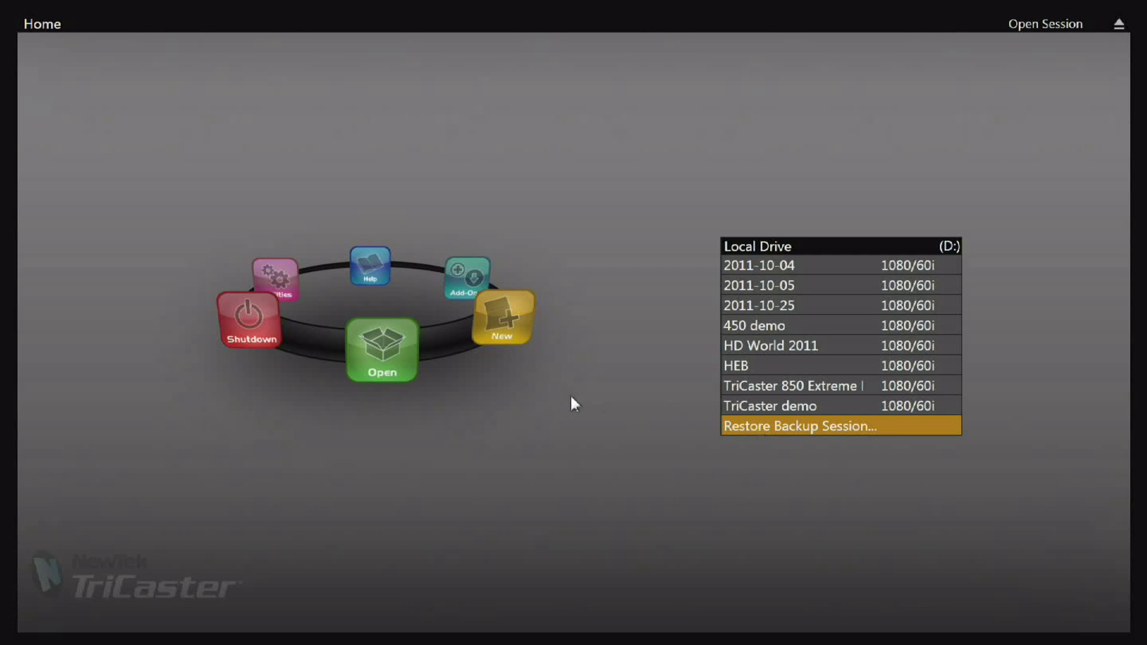
{"action": "left_click", "coordinate": [256, 313]}
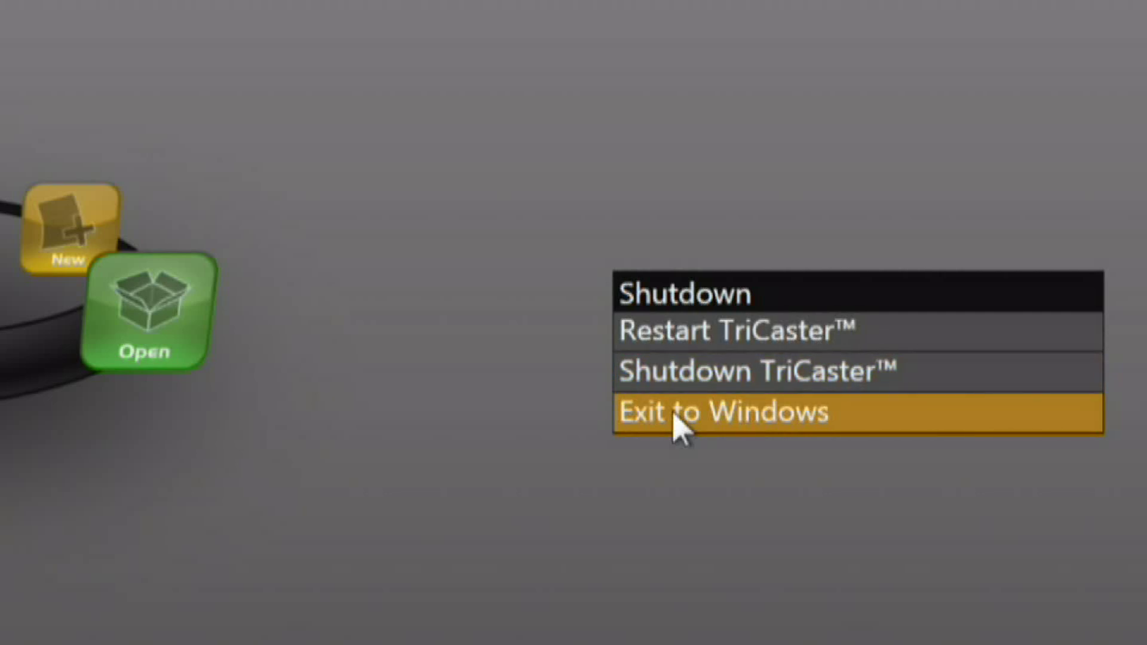
{"action": "left_click", "coordinate": [678, 427]}
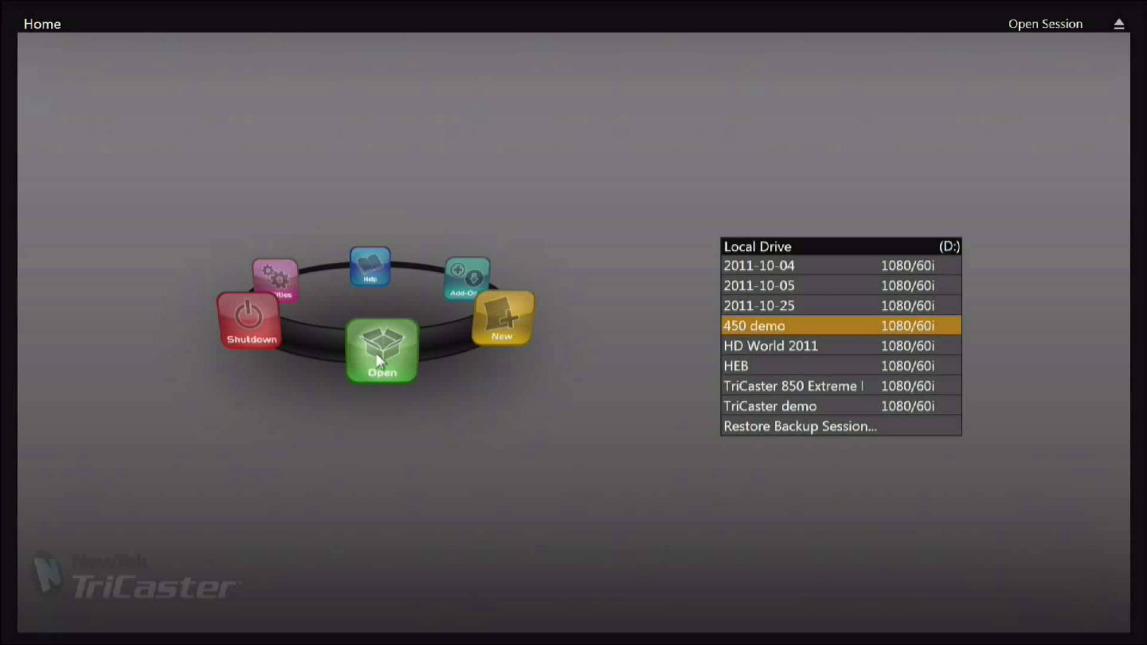
- Open the '450 demo' session, go to Manage, and bring up Import Media
{"action": "left_click", "coordinate": [745, 324]}
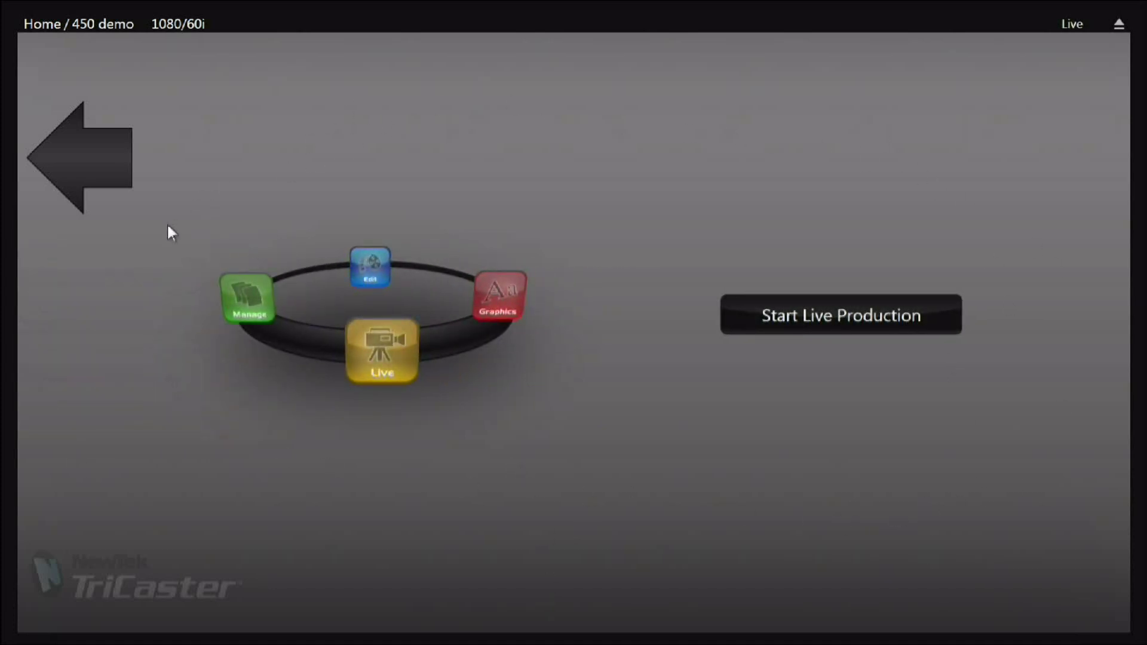
{"action": "left_click", "coordinate": [255, 310]}
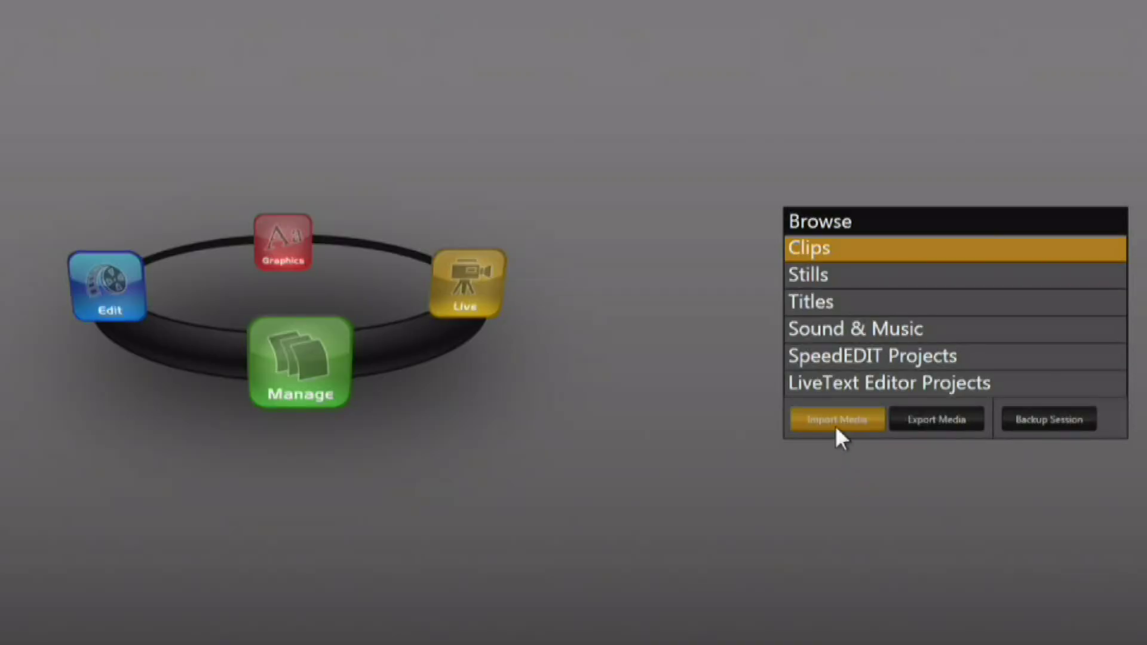
{"action": "left_click", "coordinate": [836, 424]}
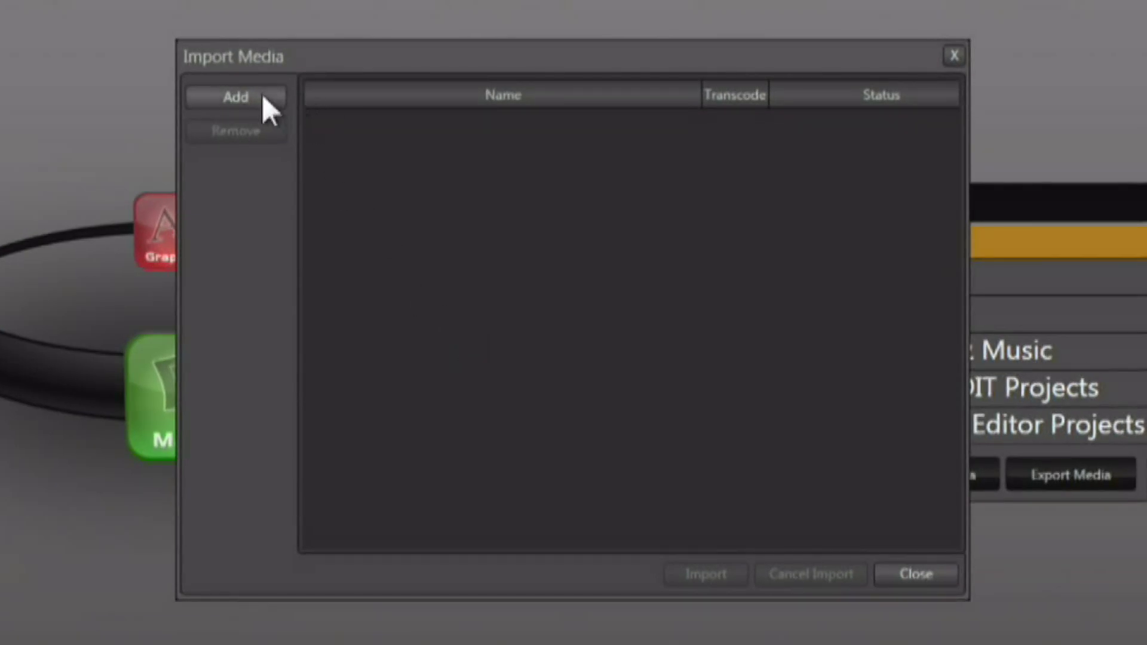
- Select all four clips in F:\NewTek\Sample Media for import
{"action": "left_click", "coordinate": [260, 95]}
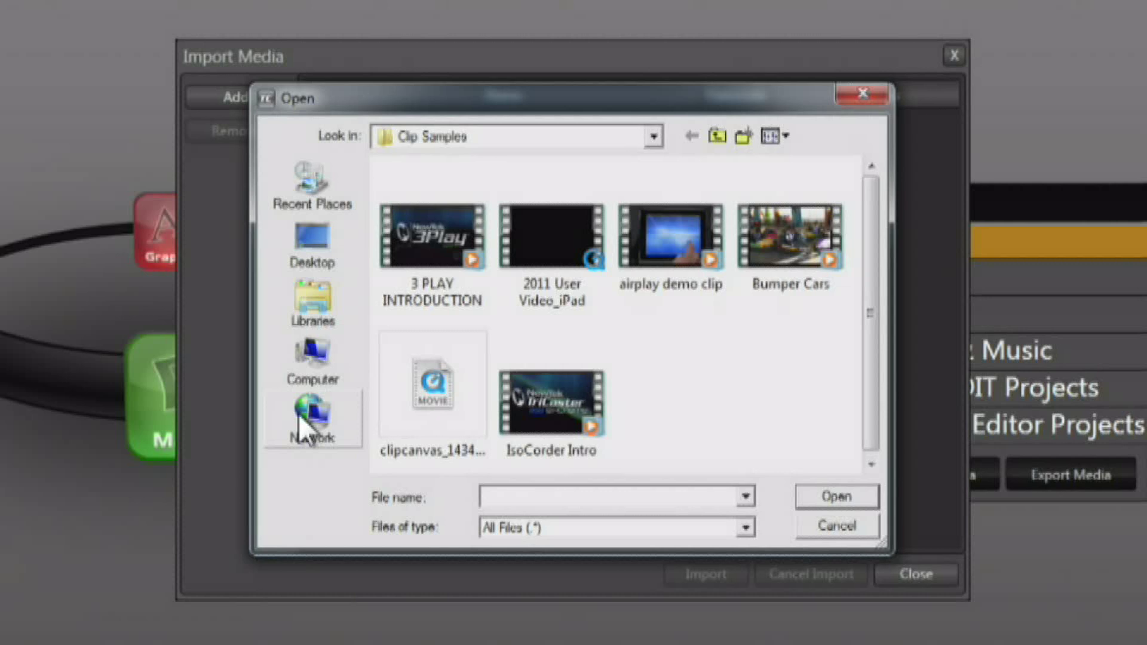
{"action": "left_click", "coordinate": [308, 359]}
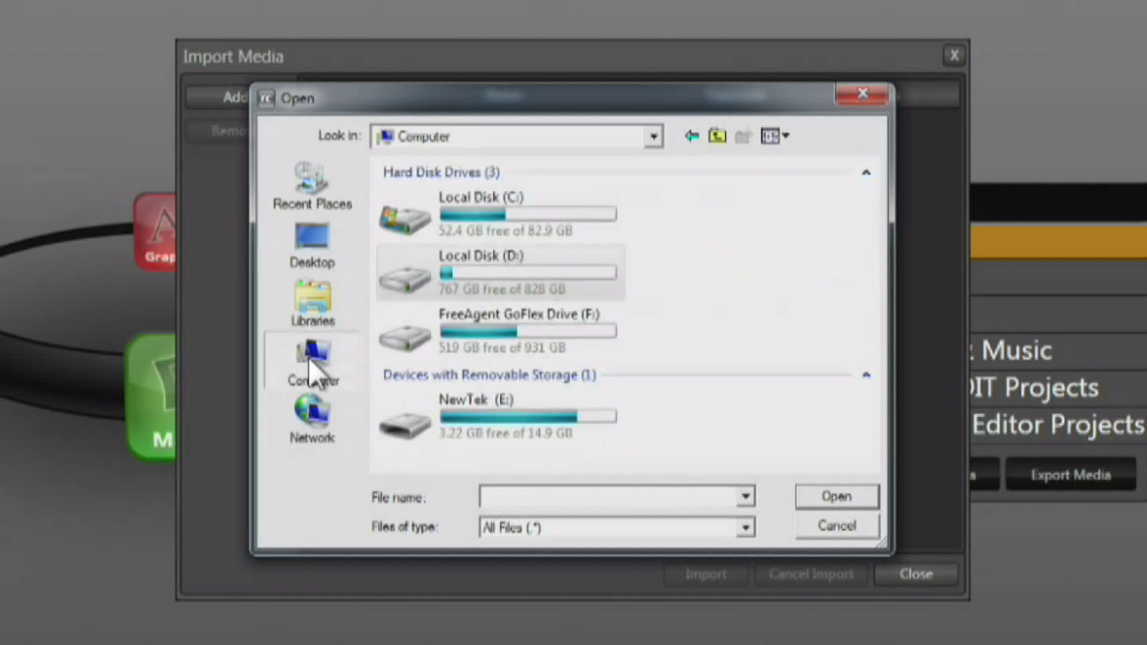
{"action": "double_click", "coordinate": [479, 331]}
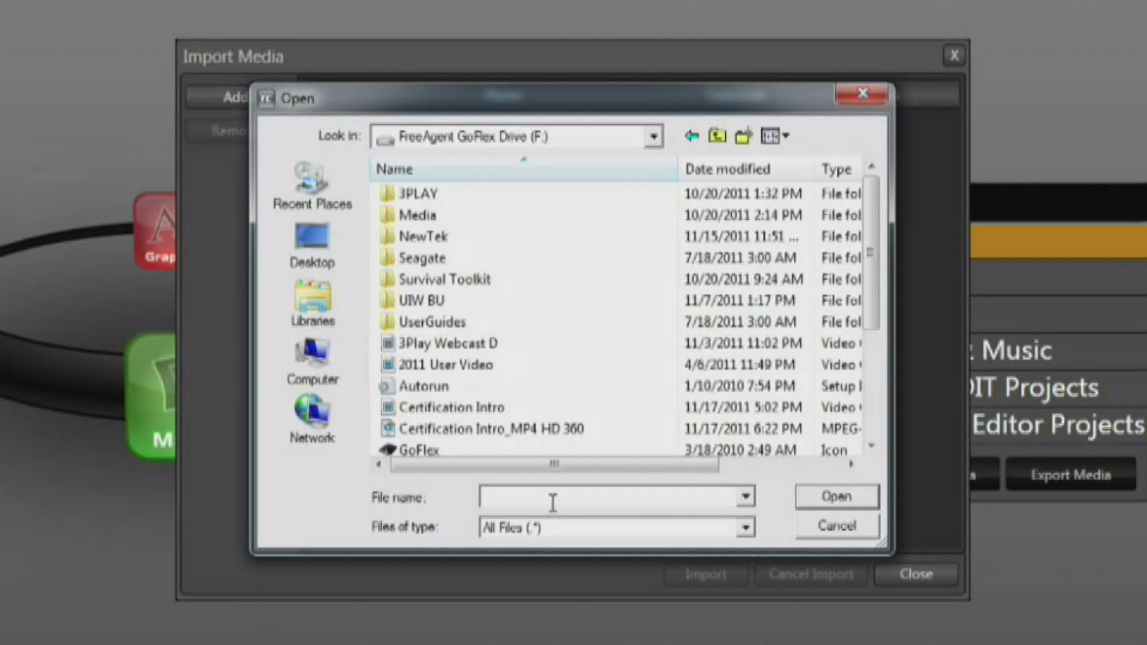
{"action": "double_click", "coordinate": [456, 236]}
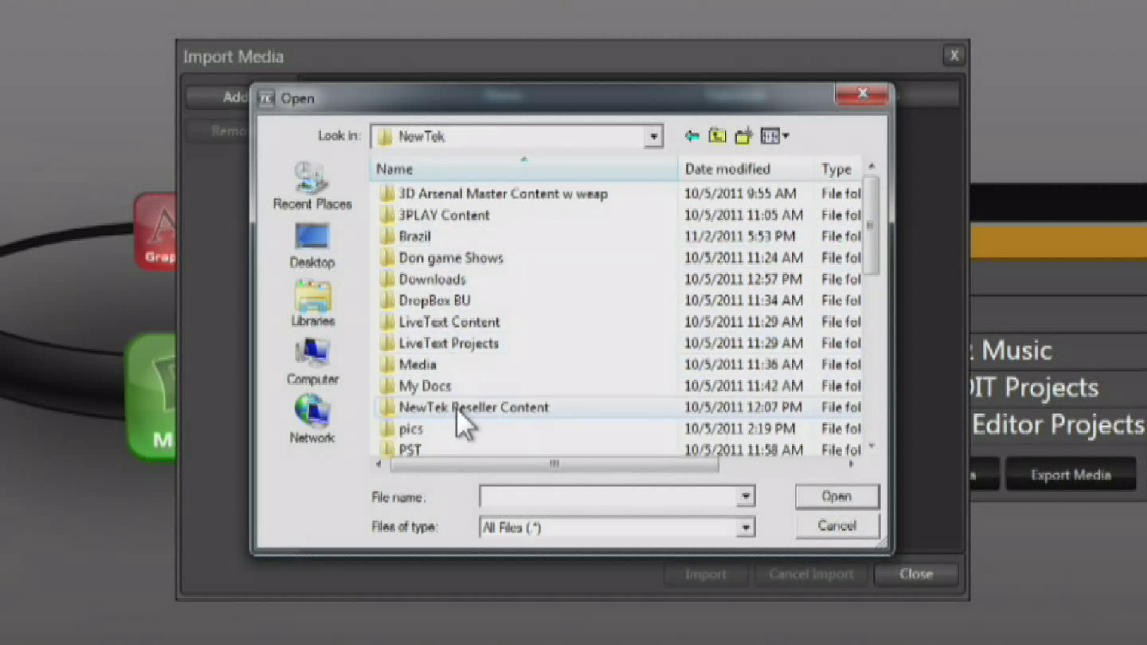
{"action": "scroll", "coordinate": [454, 409], "scroll_direction": "down", "scroll_amount": 4}
{"action": "double_click", "coordinate": [460, 216]}
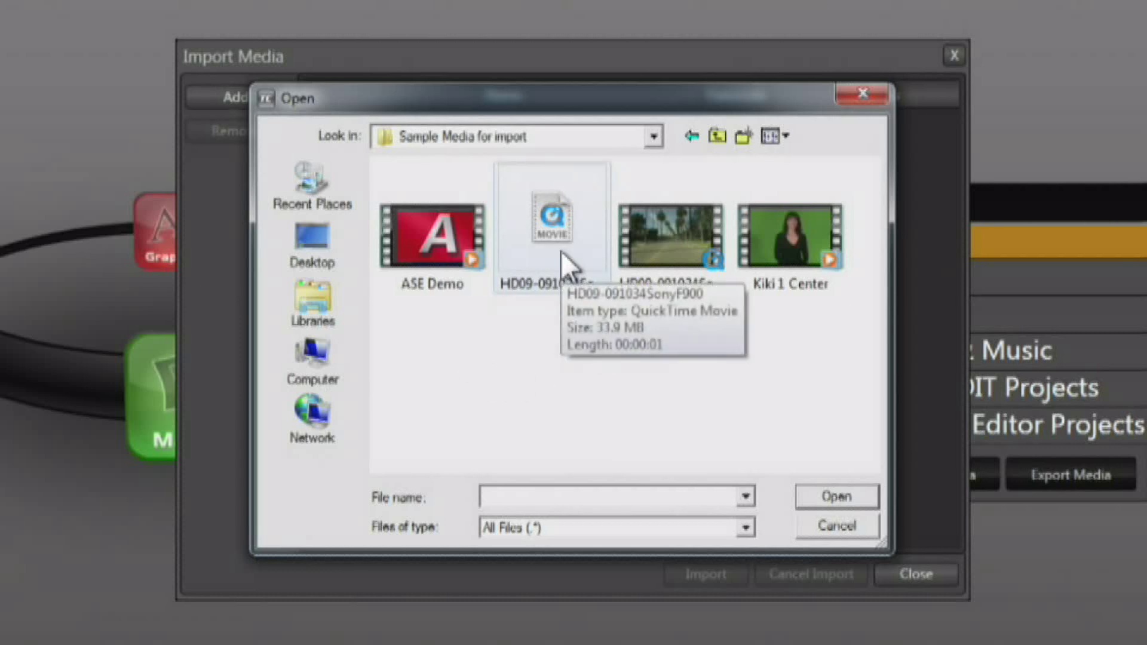
{"action": "mouse_move", "coordinate": [669, 234]}
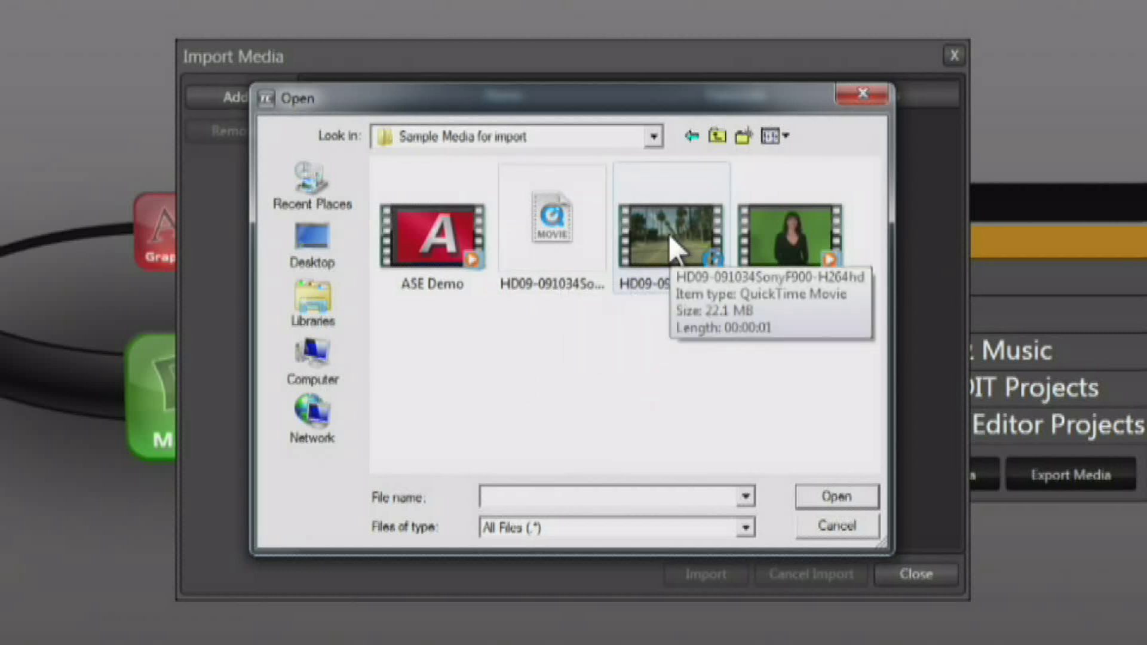
{"action": "mouse_move", "coordinate": [802, 219]}
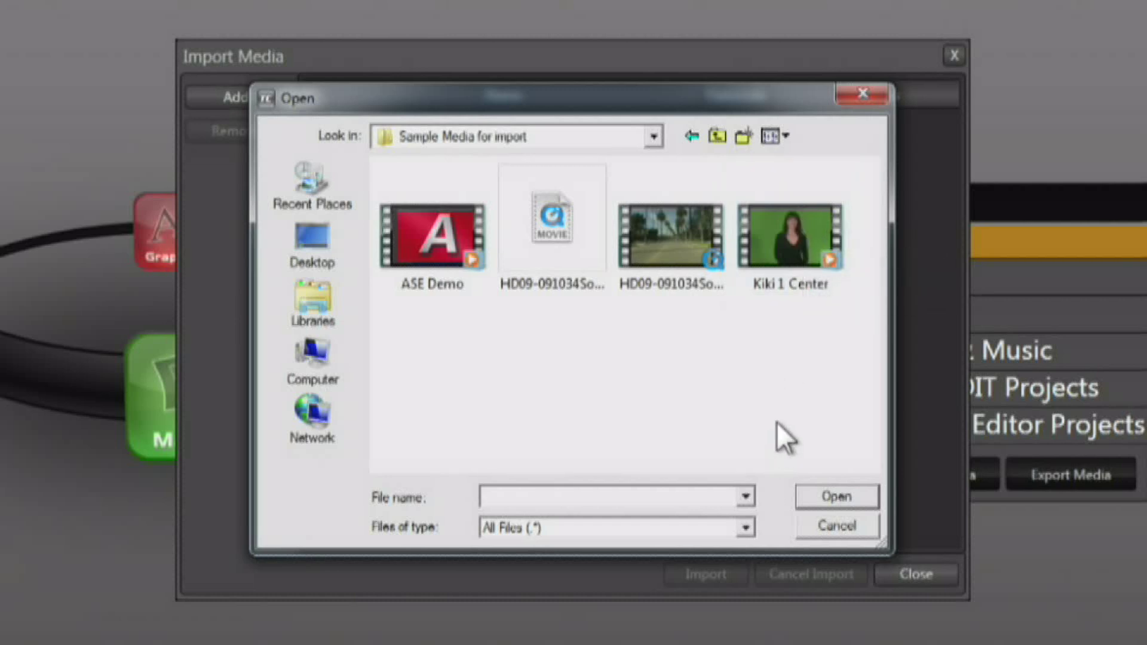
{"action": "left_click_drag", "start_coordinate": [809, 357], "coordinate": [382, 229]}
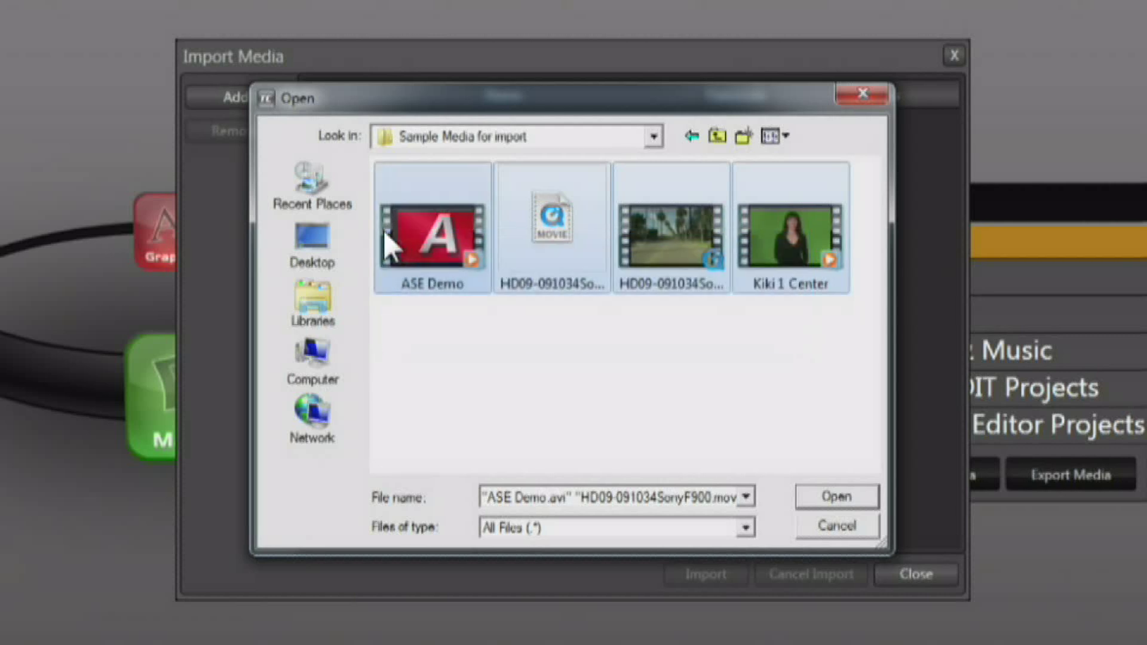
- Import the four clips, transcoding HD09-091034SonyF900.mov, then close the import window
{"action": "left_click", "coordinate": [837, 498]}
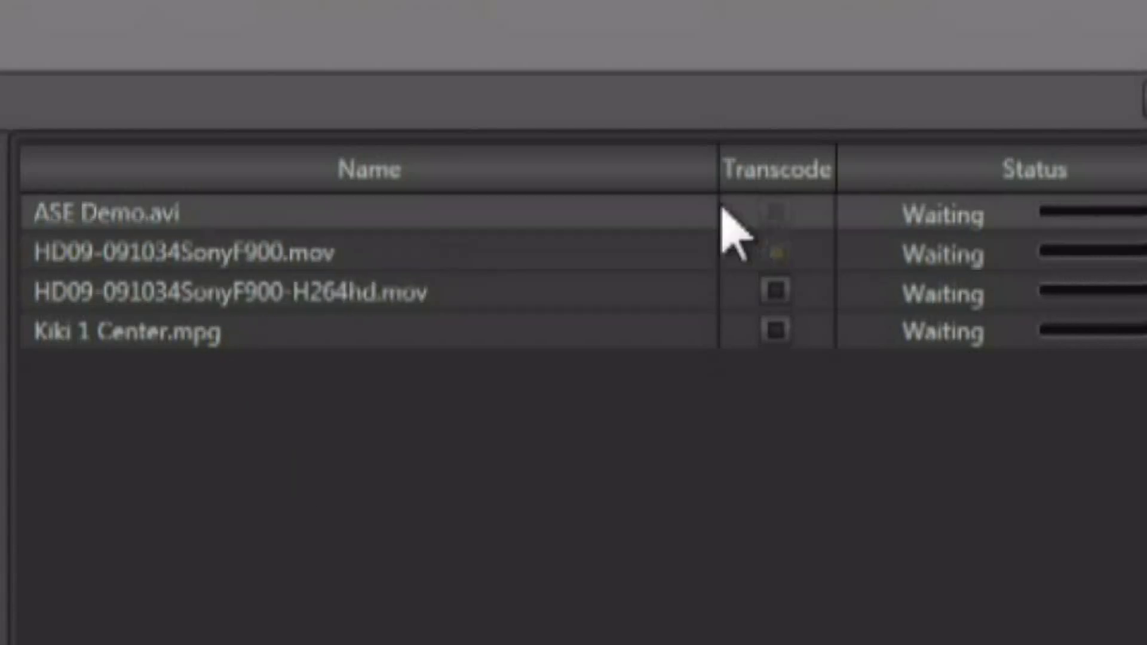
{"action": "left_click", "coordinate": [775, 253]}
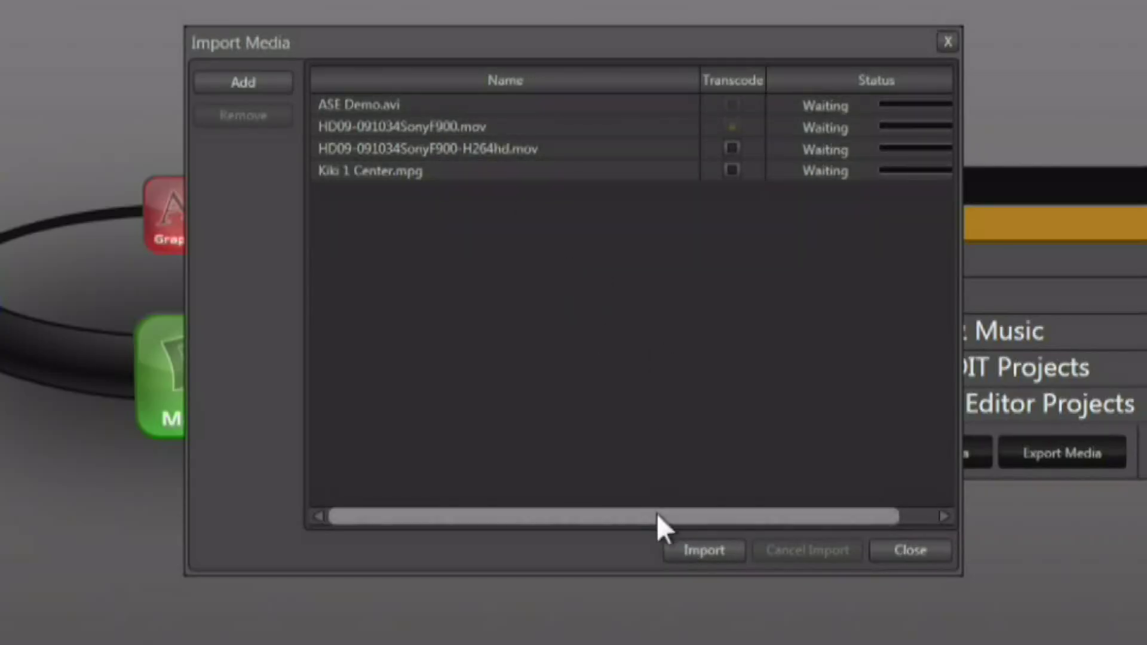
{"action": "left_click", "coordinate": [683, 546]}
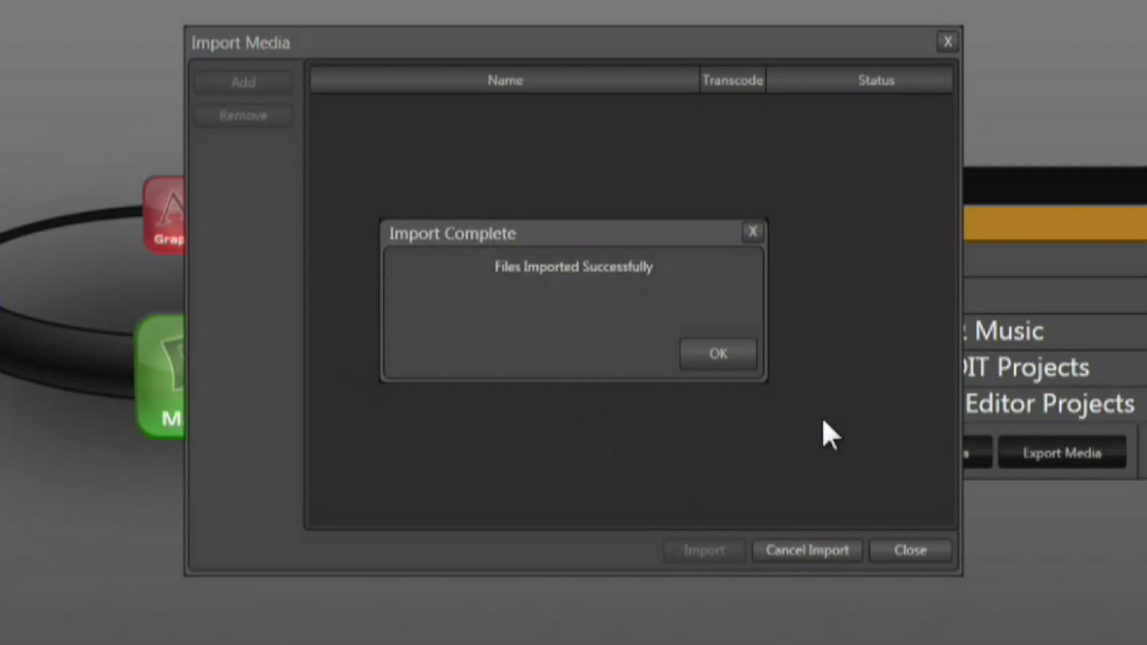
{"action": "left_click", "coordinate": [722, 355]}
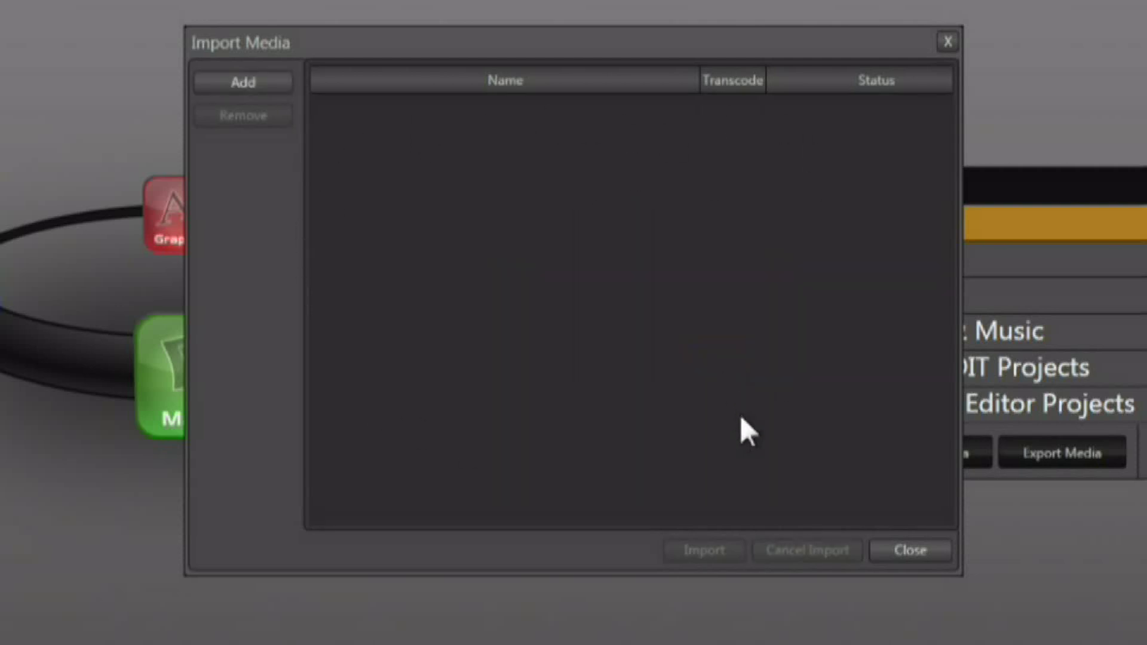
{"action": "left_click", "coordinate": [900, 547]}
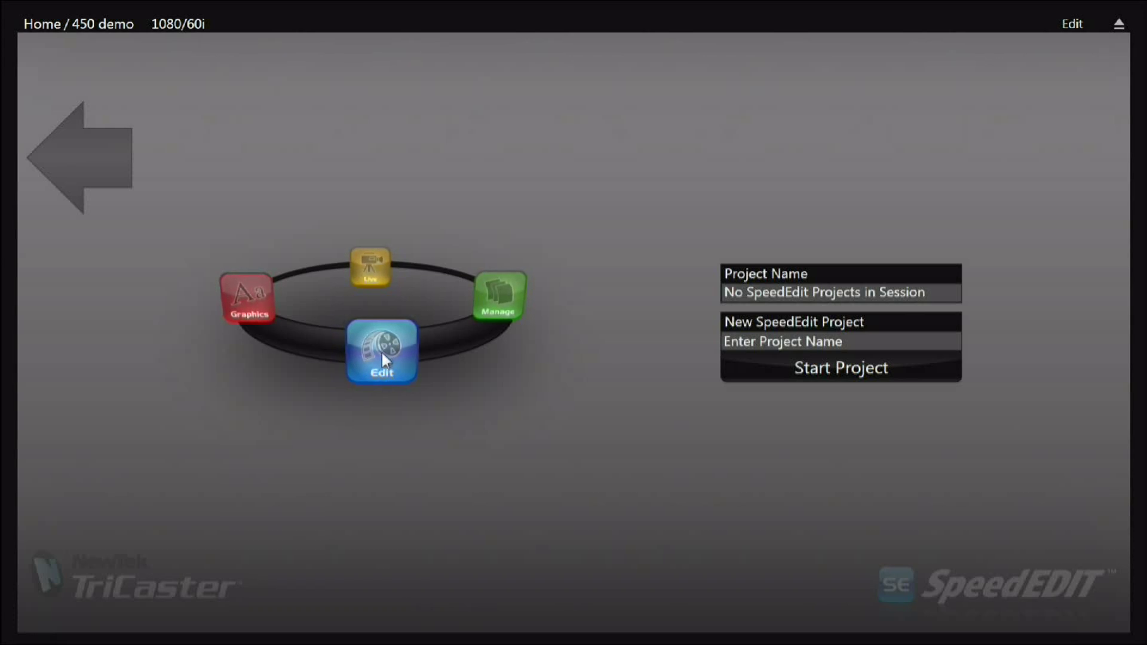
- Rotate the Home ring to Live and start live production for '450 demo'
{"action": "left_click", "coordinate": [258, 295]}
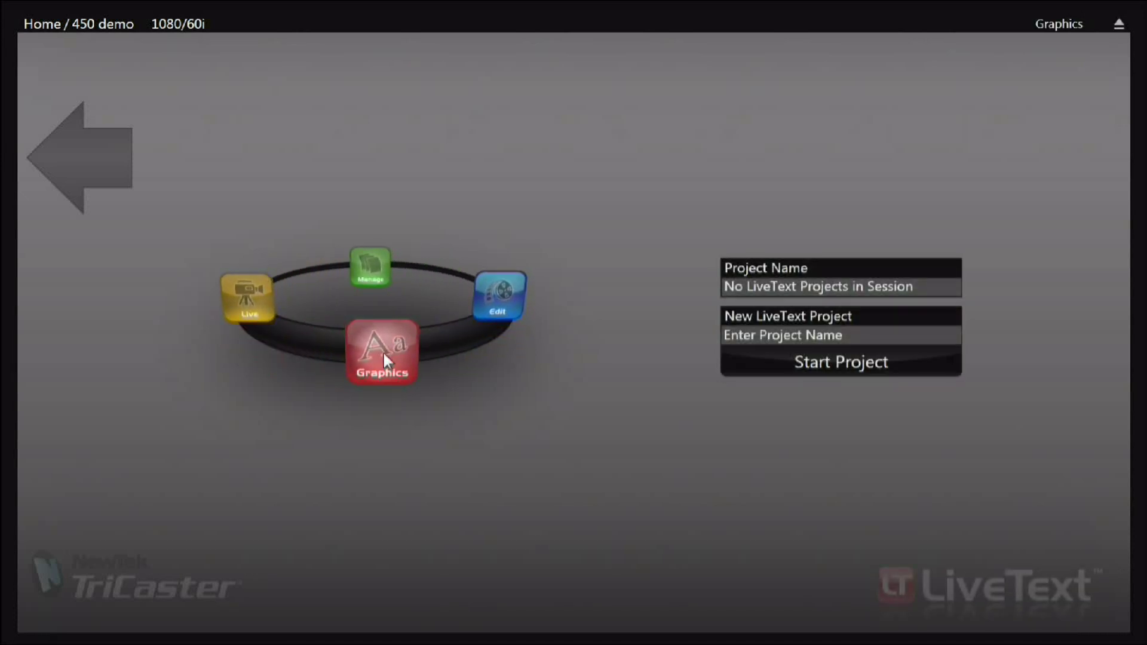
{"action": "left_click", "coordinate": [248, 299]}
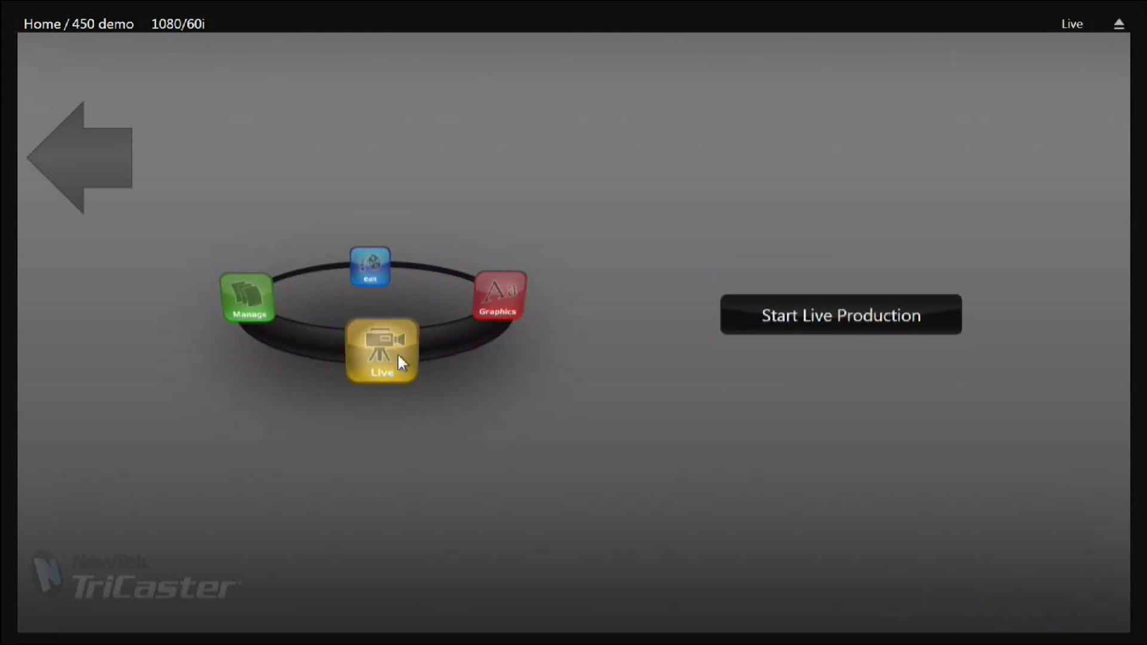
{"action": "left_click", "coordinate": [763, 321]}
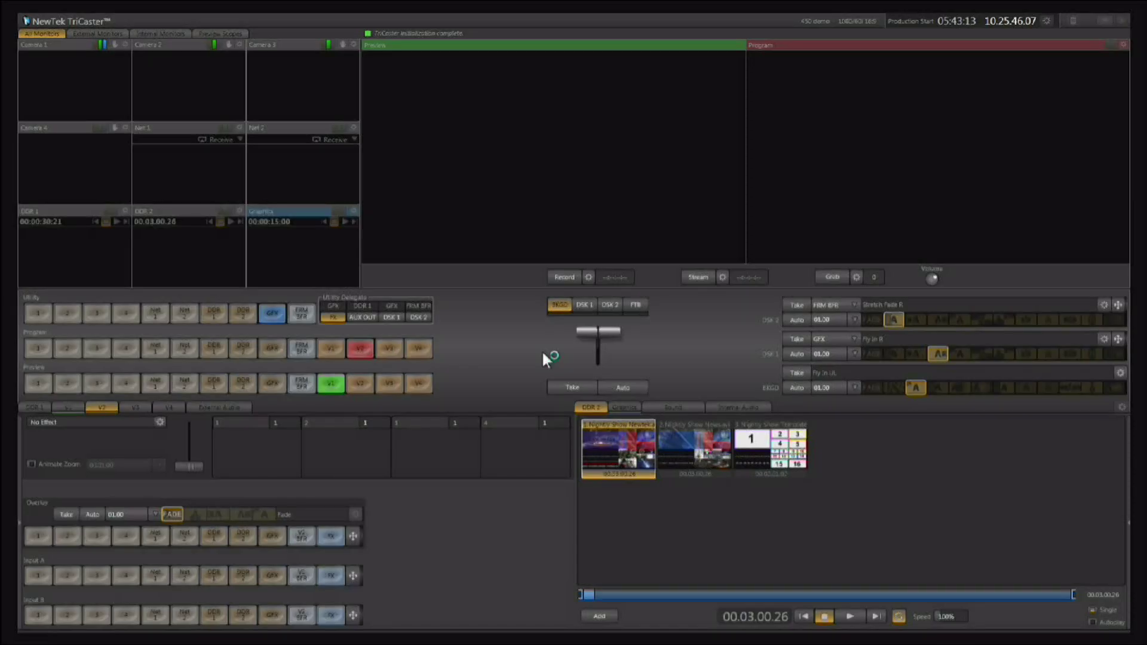